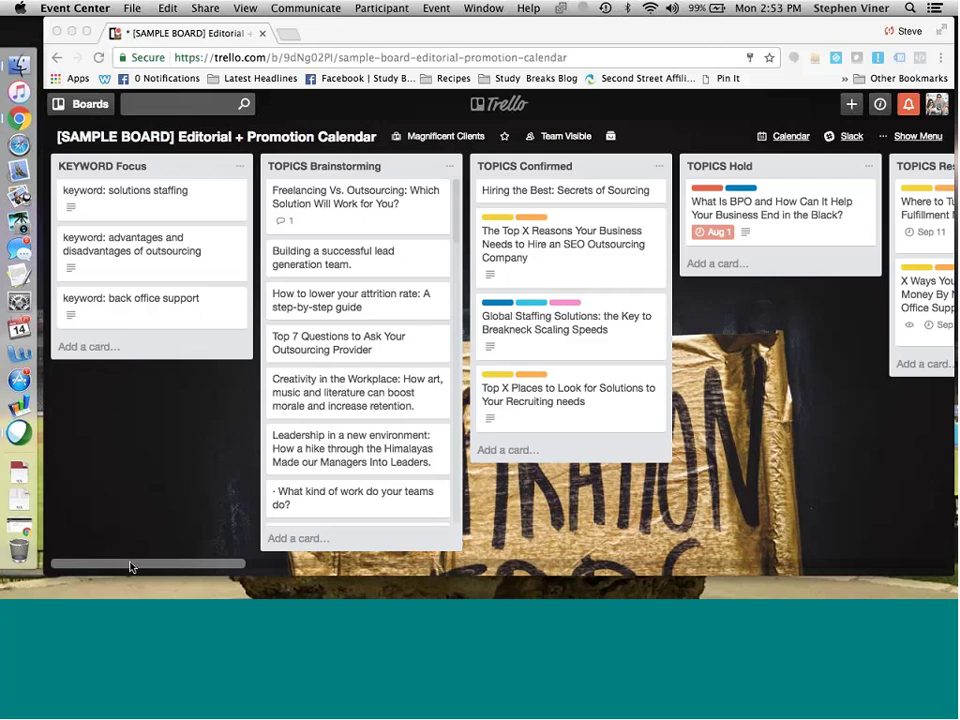
# Bring the Chrome window showing the Editorial + Promotion Calendar board to the front.
pyautogui.click(130, 567)
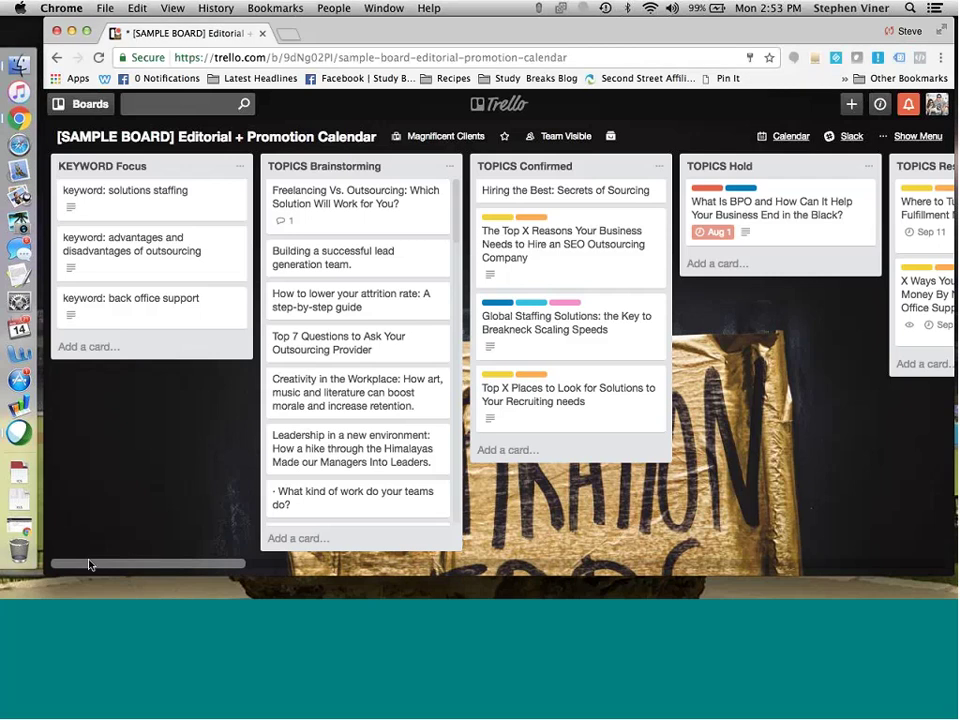
# Scroll the board right to reveal TOPICS Researching with its two BPO cards due Sep 11 and Sep 18.
pyautogui.moveTo(88, 565)
pyautogui.mouseDown()
pyautogui.moveTo(570, 564)
pyautogui.moveTo(586, 551)
pyautogui.moveTo(740, 562)
pyautogui.moveTo(75, 575)
pyautogui.mouseUp()
pyautogui.hscroll(2, 281, 571)
pyautogui.moveTo(133, 568); pyautogui.dragTo(155, 569)
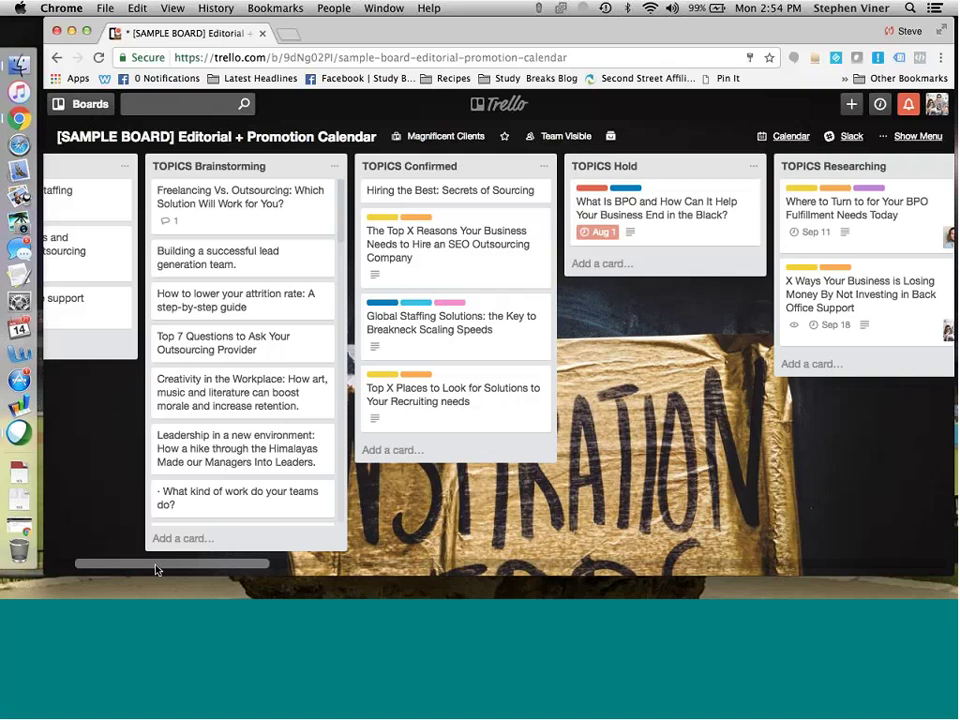
pyautogui.moveTo(155, 569); pyautogui.dragTo(162, 569)
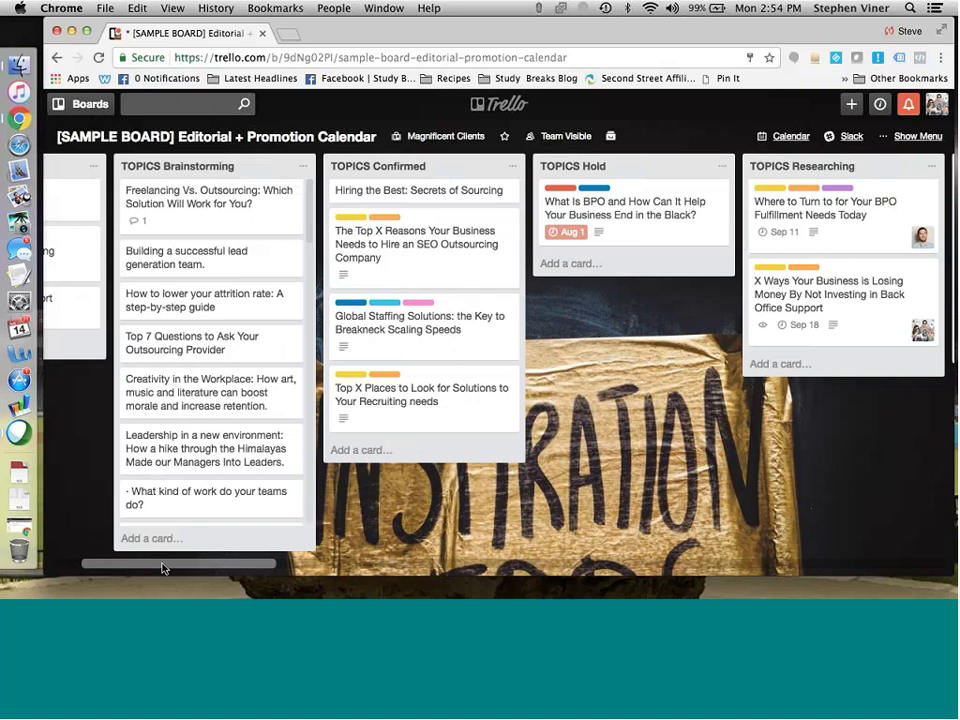
pyautogui.scroll(-10, 257, 296)
pyautogui.scroll(-8, 257, 296)
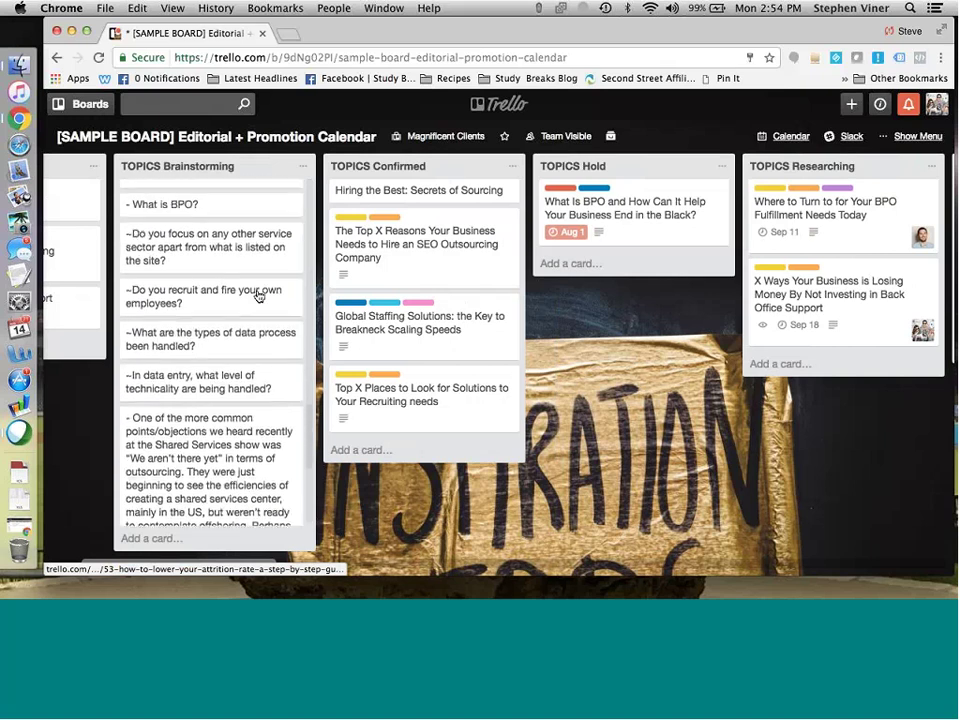
pyautogui.scroll(10, 257, 296)
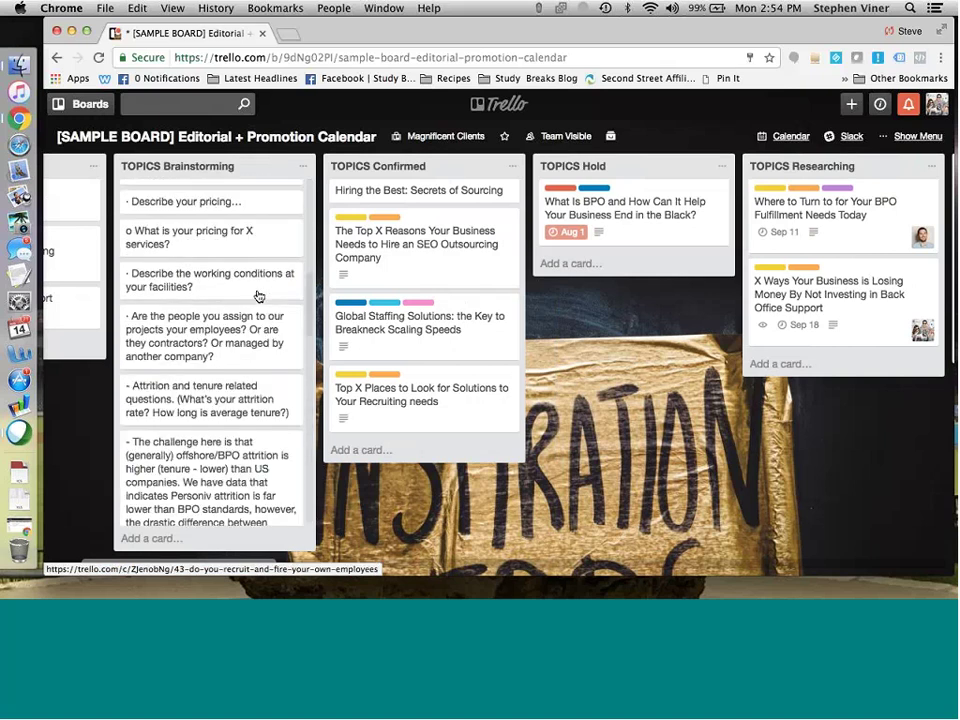
pyautogui.scroll(2, 257, 296)
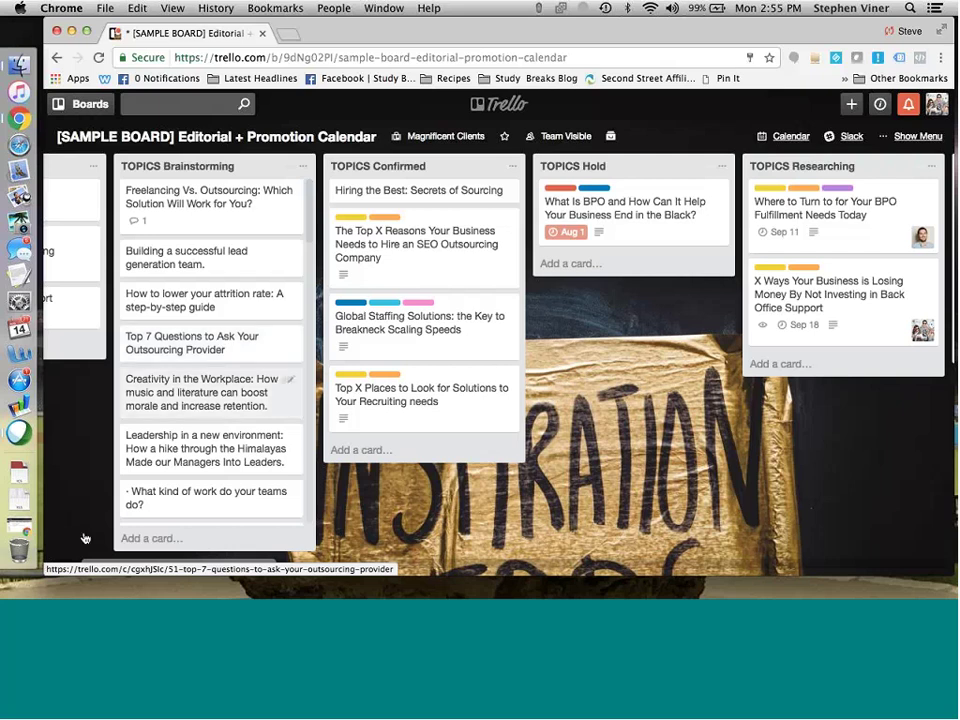
pyautogui.scroll(-2, 162, 550)
# Move the 'How much control will I have? How much should I have?' card into TOPICS Confirmed's bottom.
pyautogui.click(152, 538)
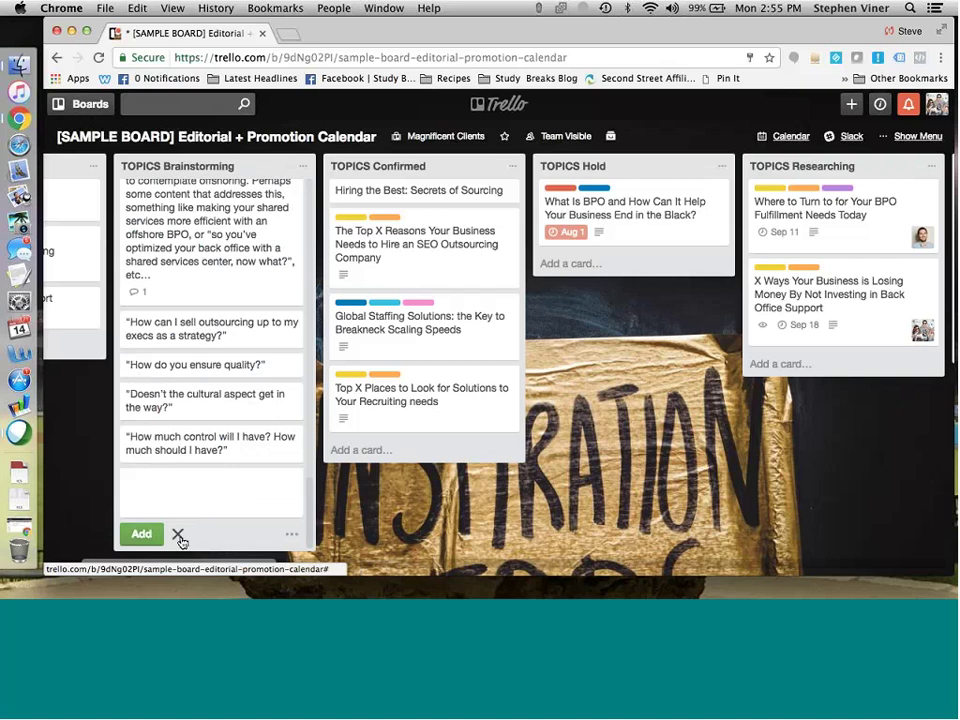
pyautogui.click(179, 536)
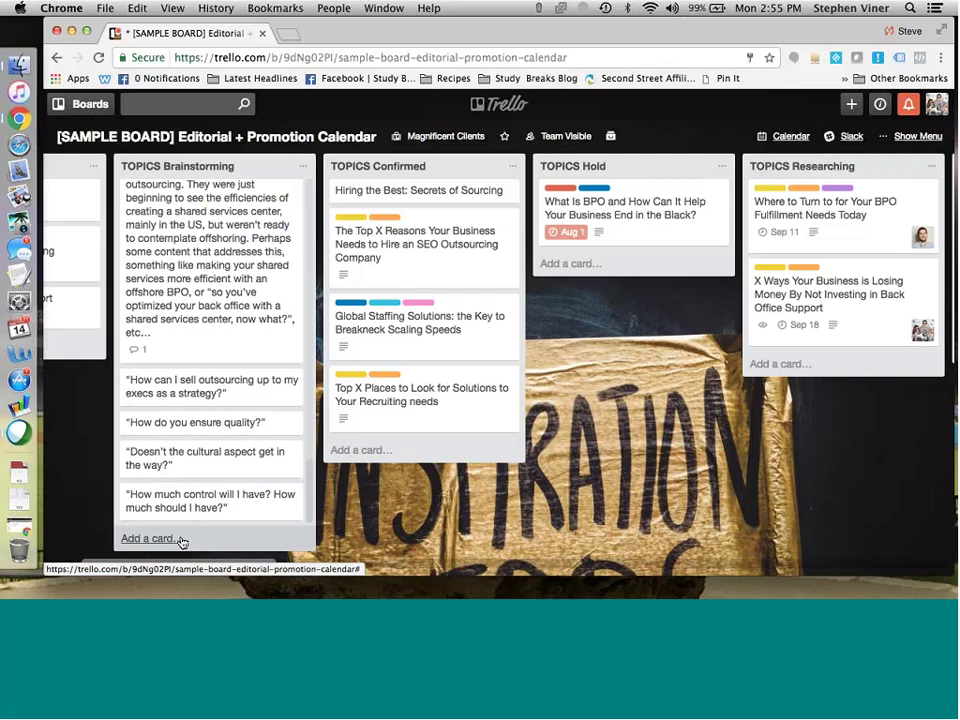
pyautogui.moveTo(172, 516); pyautogui.dragTo(416, 455)
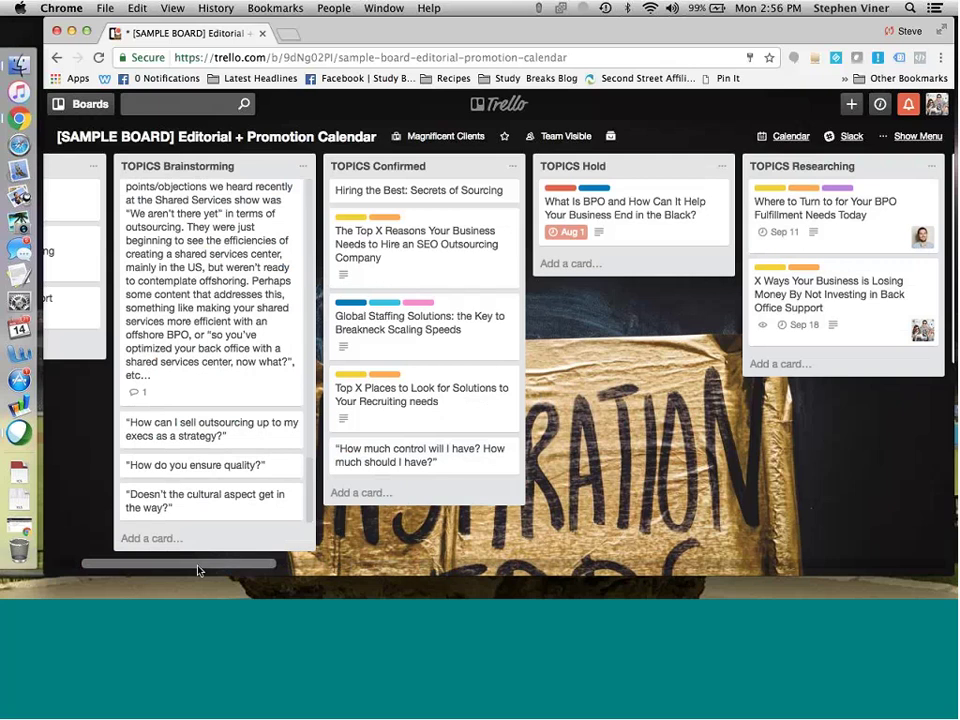
# Scroll right to the CONTENT Assigned and Review + Editing lists, then partway back toward TOPICS Hold.
pyautogui.moveTo(198, 570); pyautogui.dragTo(288, 565)
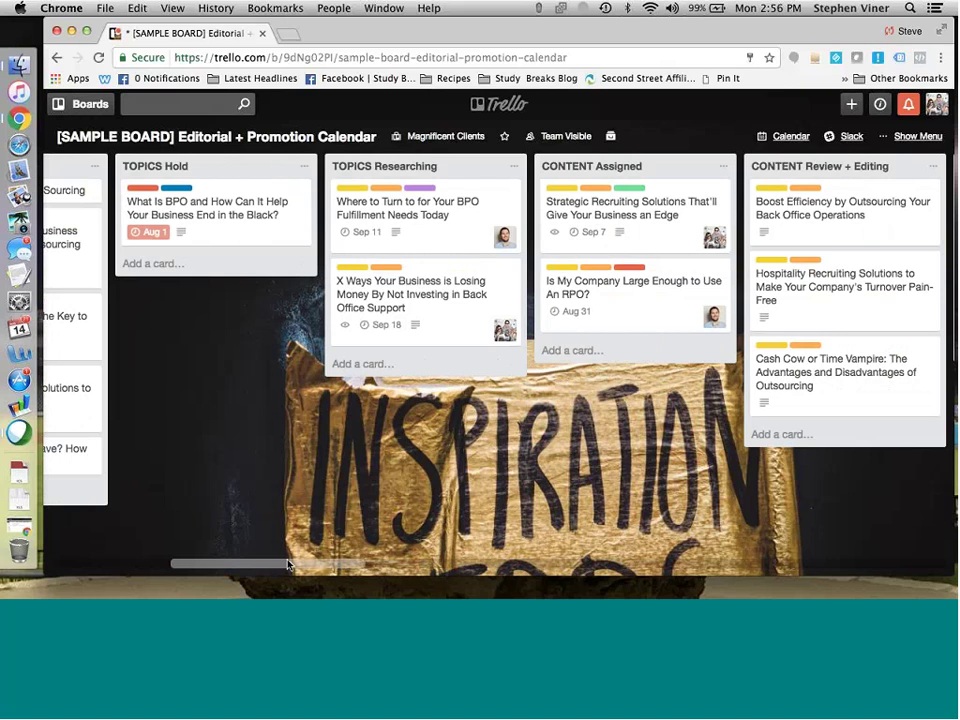
pyautogui.hscroll(5, 312, 568)
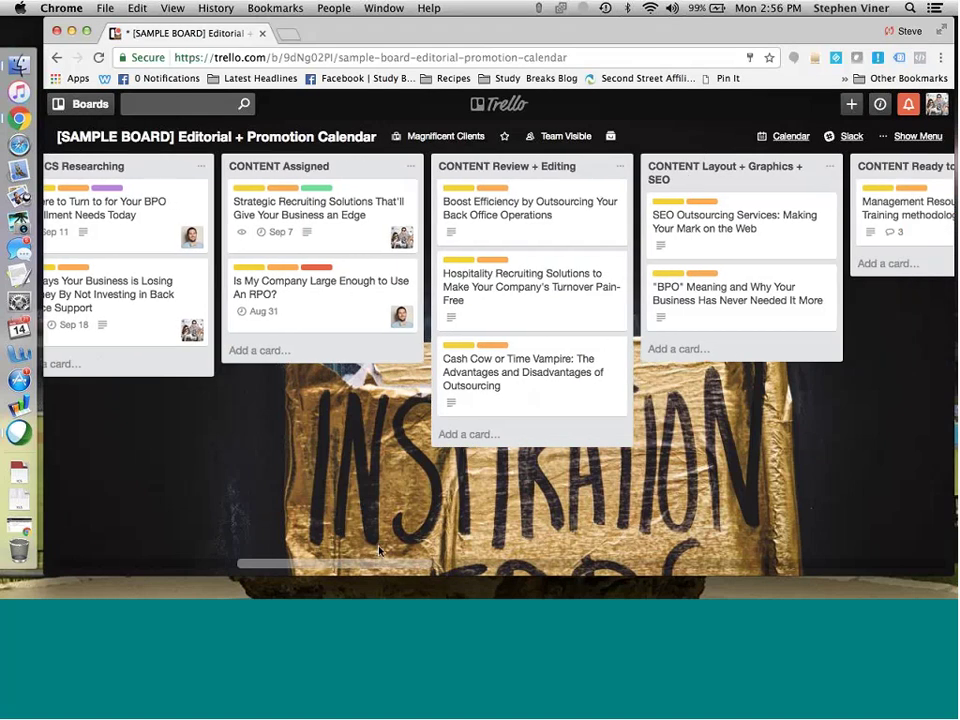
pyautogui.moveTo(384, 565); pyautogui.dragTo(331, 563)
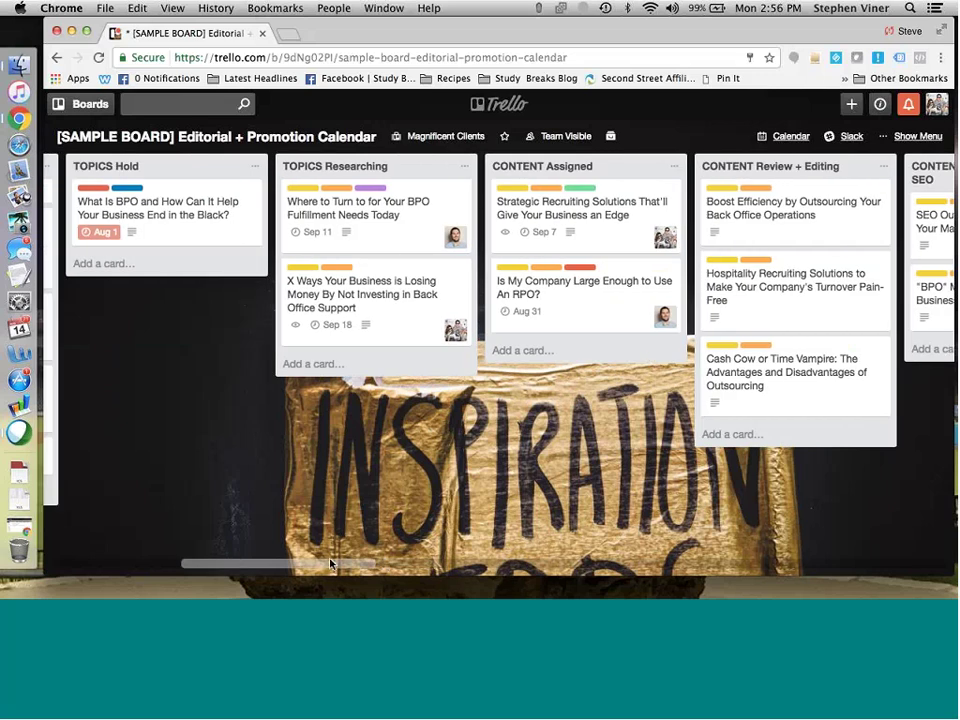
# Open the 'Where to Turn to for Your BPO Fulfillment Needs Today' card and show its labels.
pyautogui.click(393, 191)
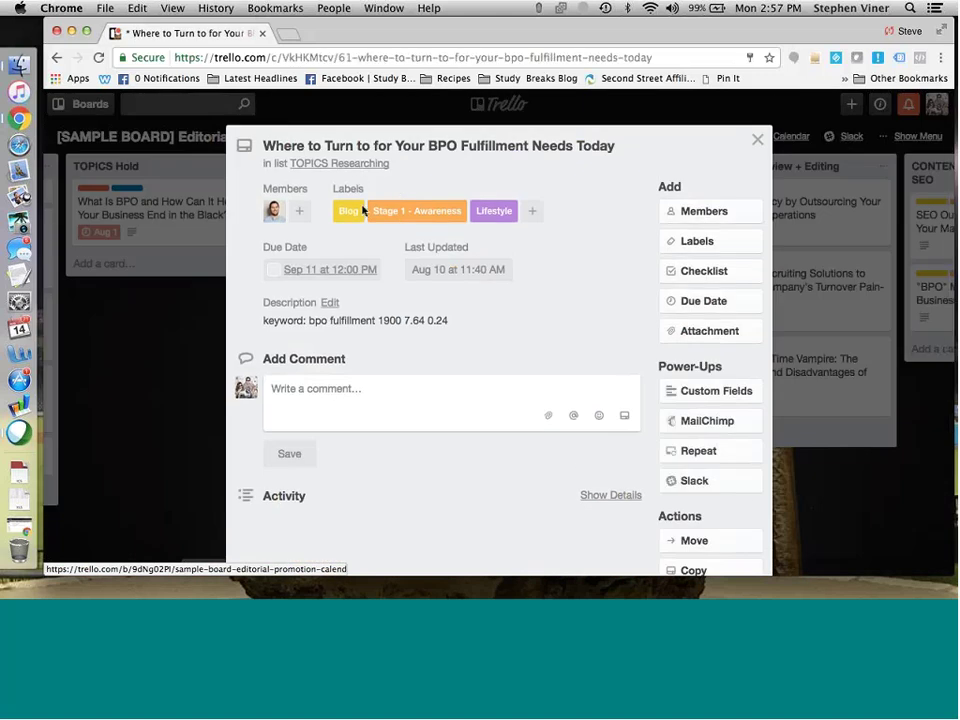
pyautogui.click(350, 210)
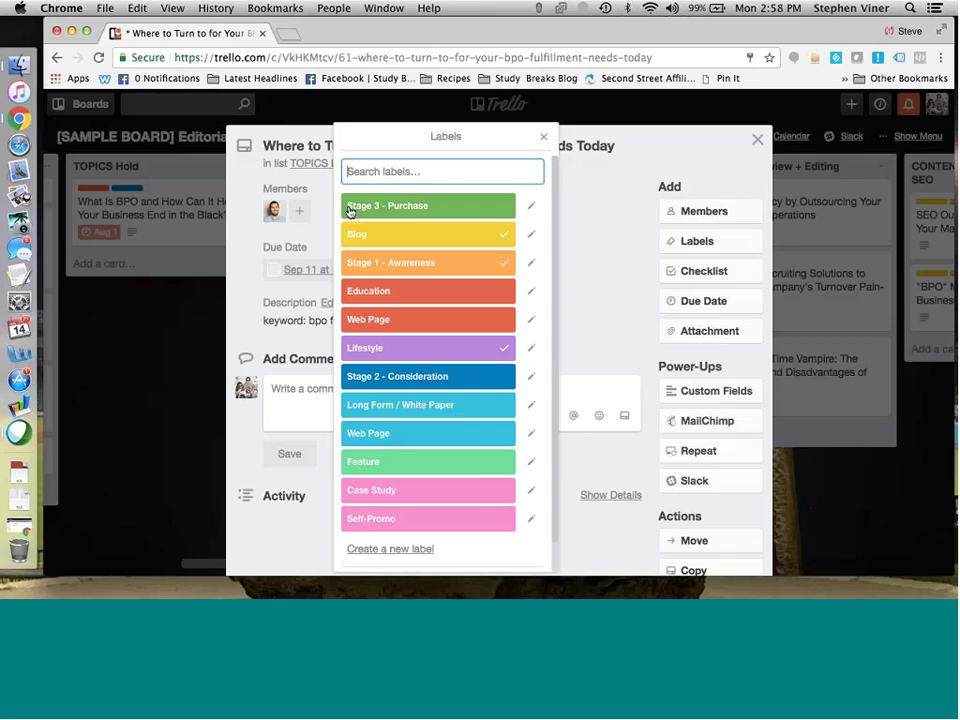
# Close the BPO card and open 'Outsourcing Pros and Cons: - BACK OFFICE SUPPORT' from PROMOTION Stage 1 / Phase 1.
pyautogui.click(885, 223)
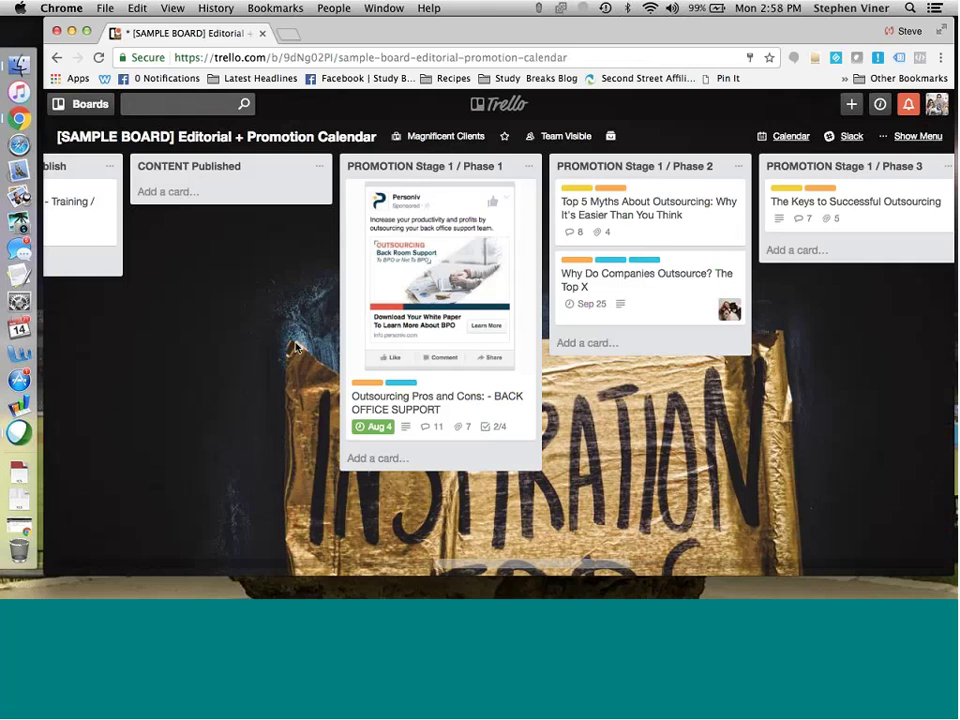
pyautogui.click(467, 266)
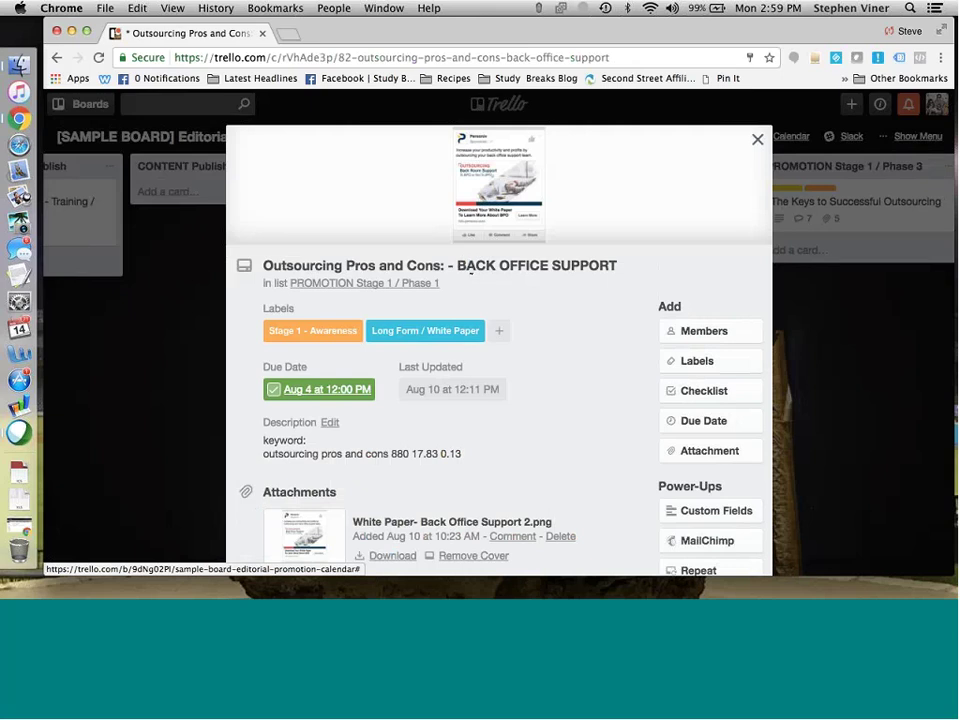
pyautogui.scroll(-3, 457, 316)
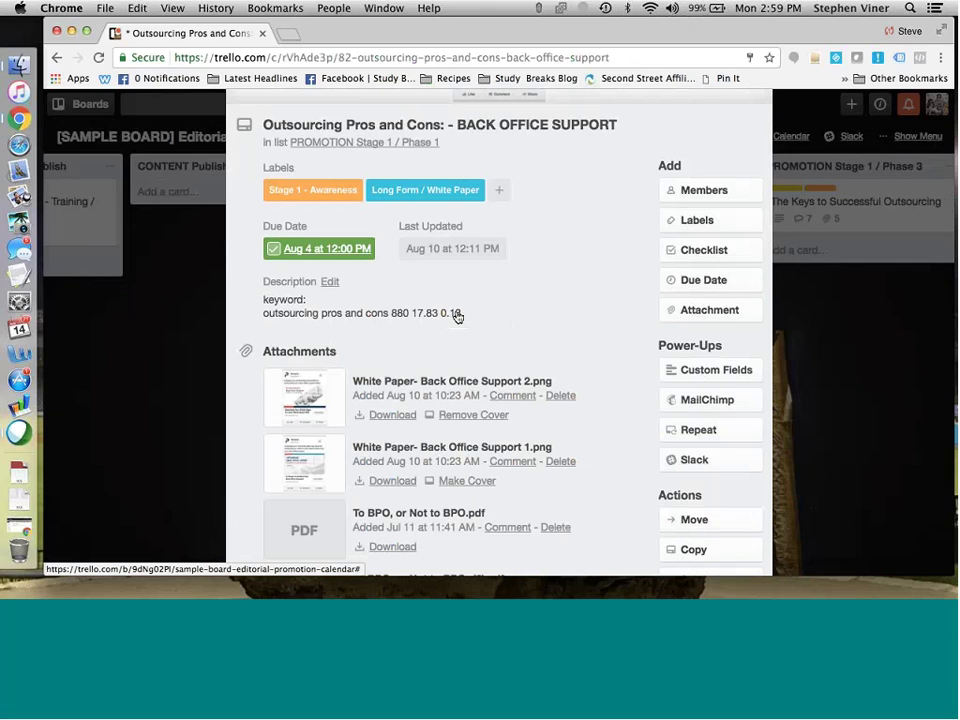
pyautogui.scroll(-4, 457, 316)
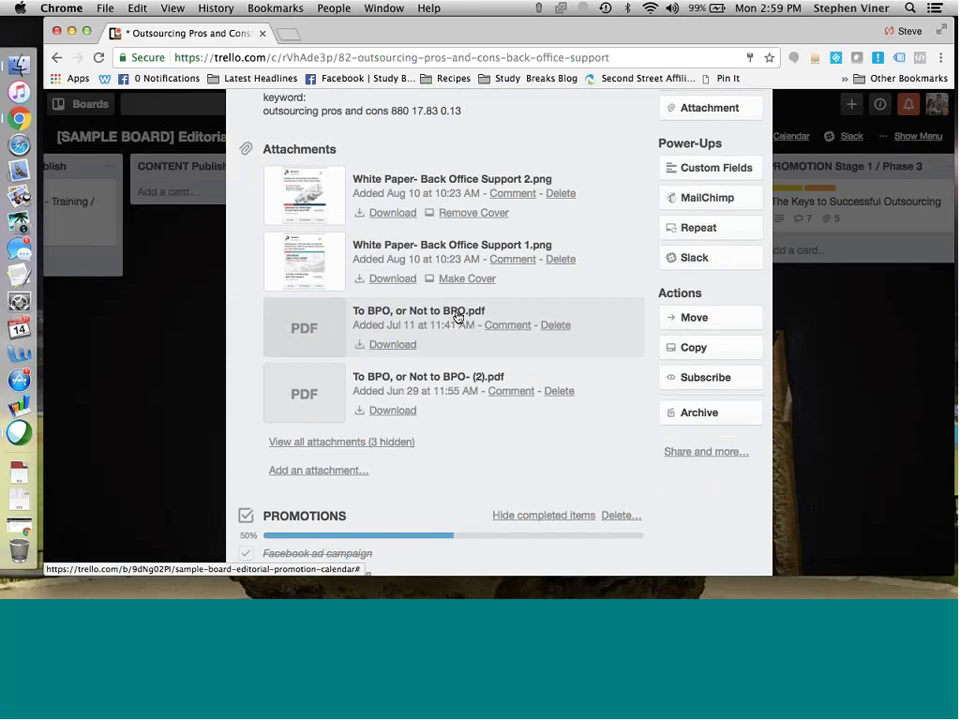
pyautogui.scroll(-2, 457, 317)
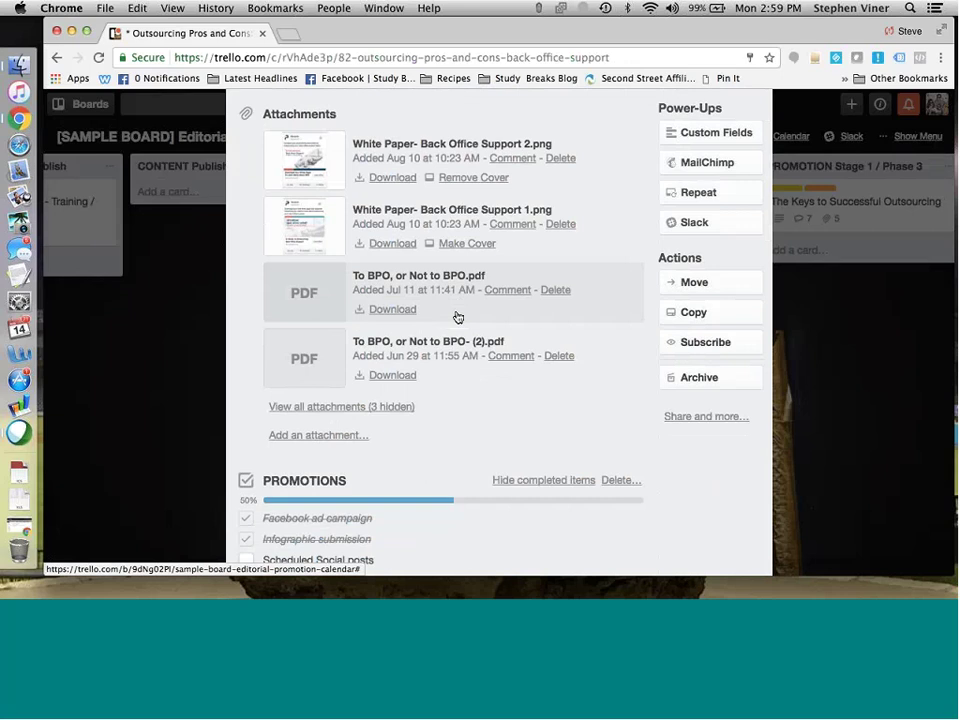
pyautogui.scroll(-5, 457, 317)
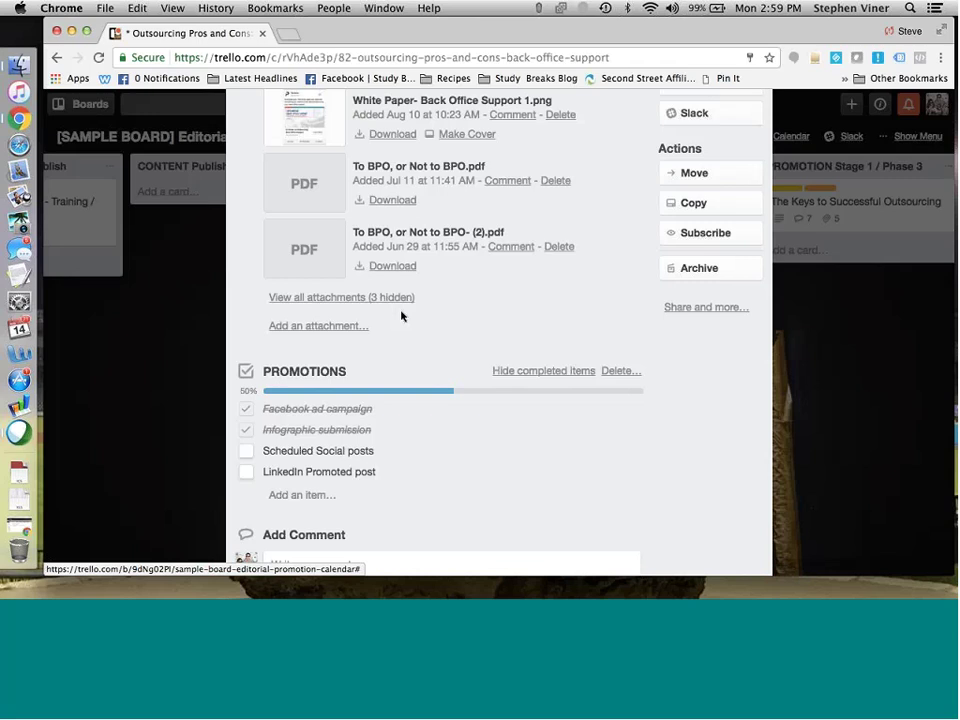
# Review the Outsourcing card's comments and activity, then close it to reveal PROMOTION Stage 2 / ON.
pyautogui.scroll(-5, 401, 316)
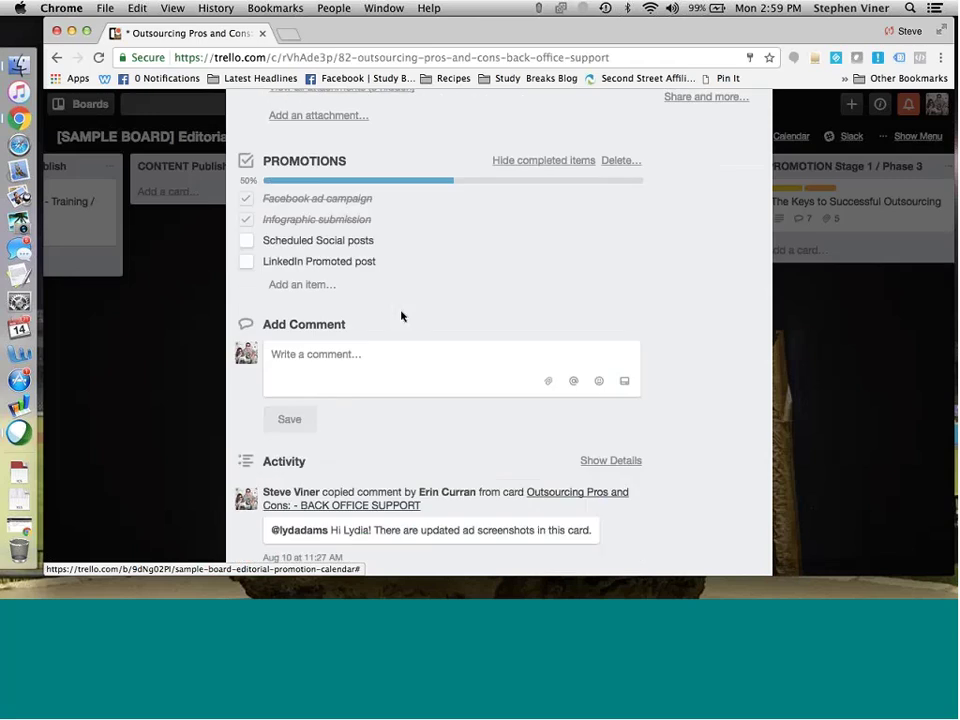
pyautogui.scroll(-1, 401, 316)
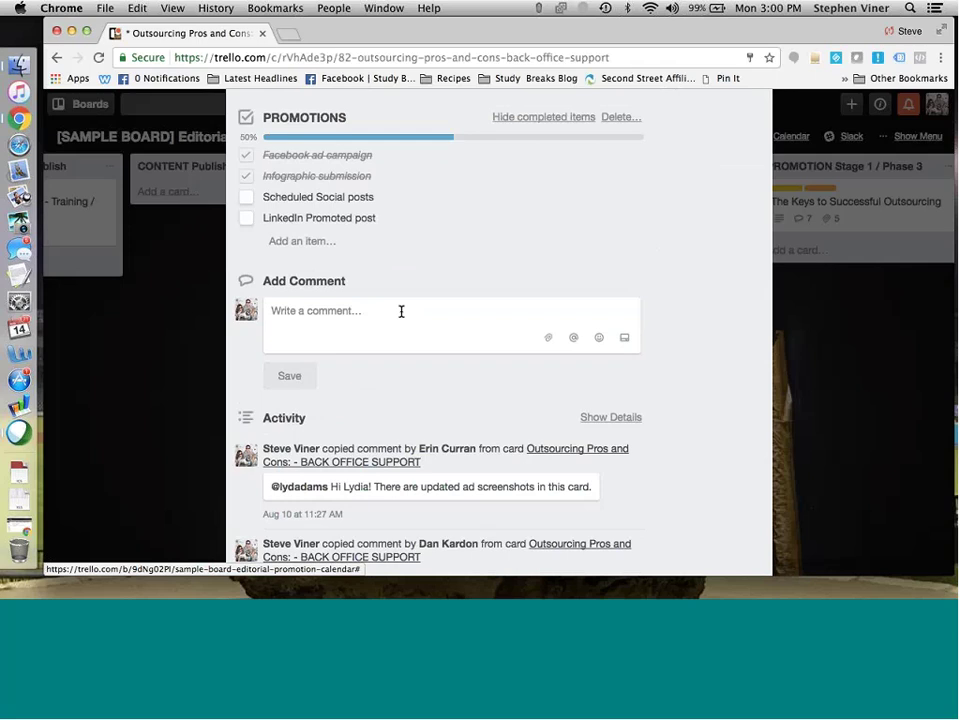
pyautogui.scroll(-1, 401, 312)
pyautogui.scroll(-3, 401, 314)
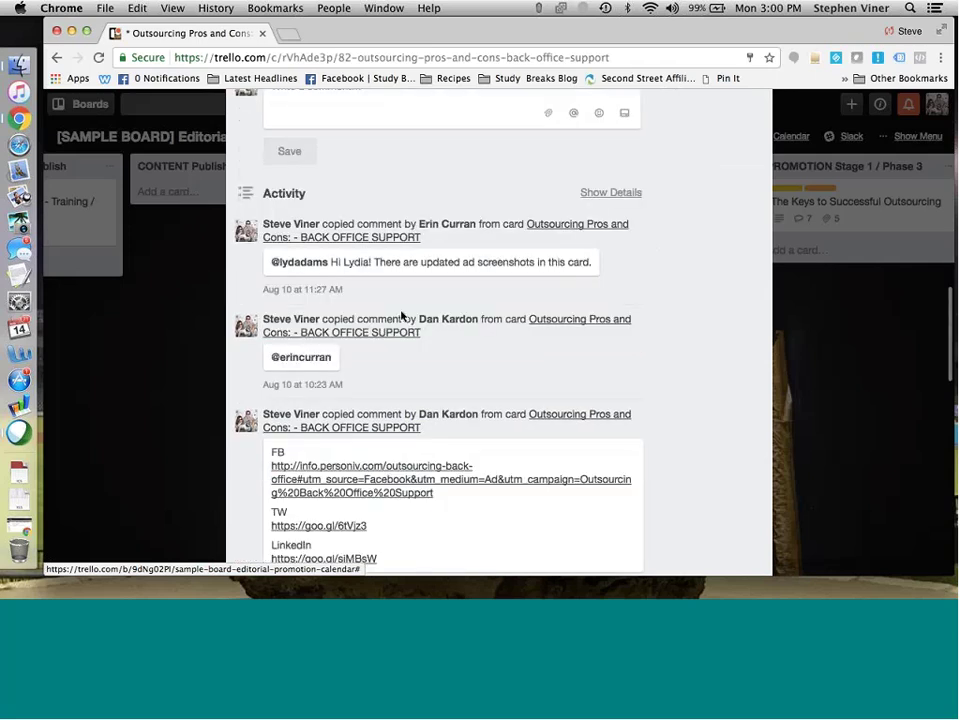
pyautogui.scroll(5, 401, 315)
pyautogui.scroll(8, 401, 317)
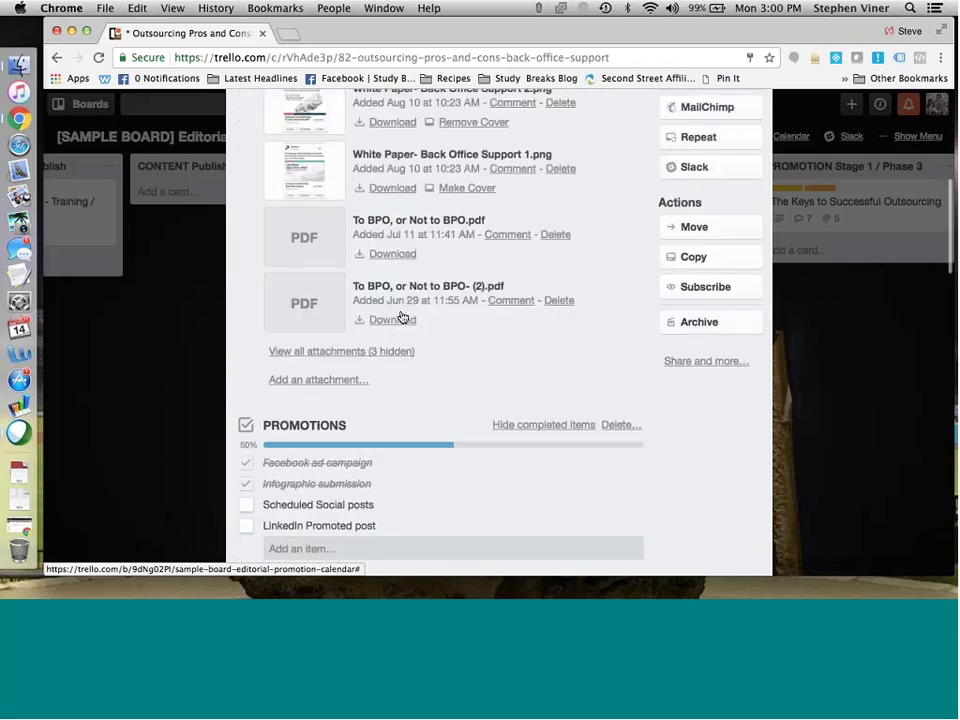
pyautogui.scroll(3, 613, 300)
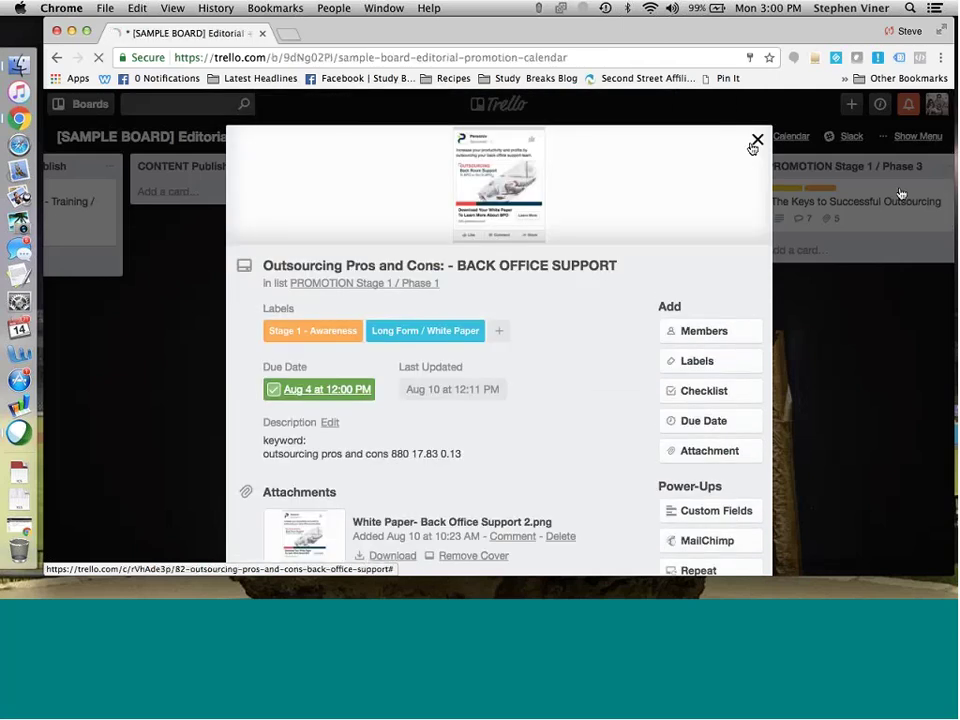
pyautogui.click(757, 141)
pyautogui.hscroll(8, 288, 424)
pyautogui.hscroll(-1, 288, 424)
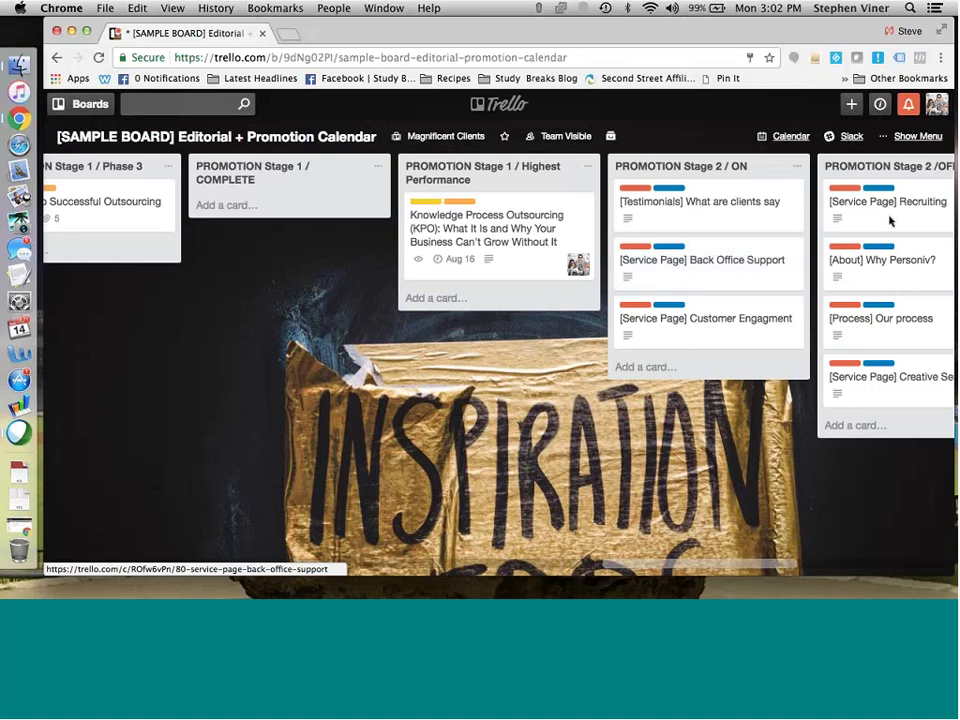
pyautogui.hscroll(6, 560, 546)
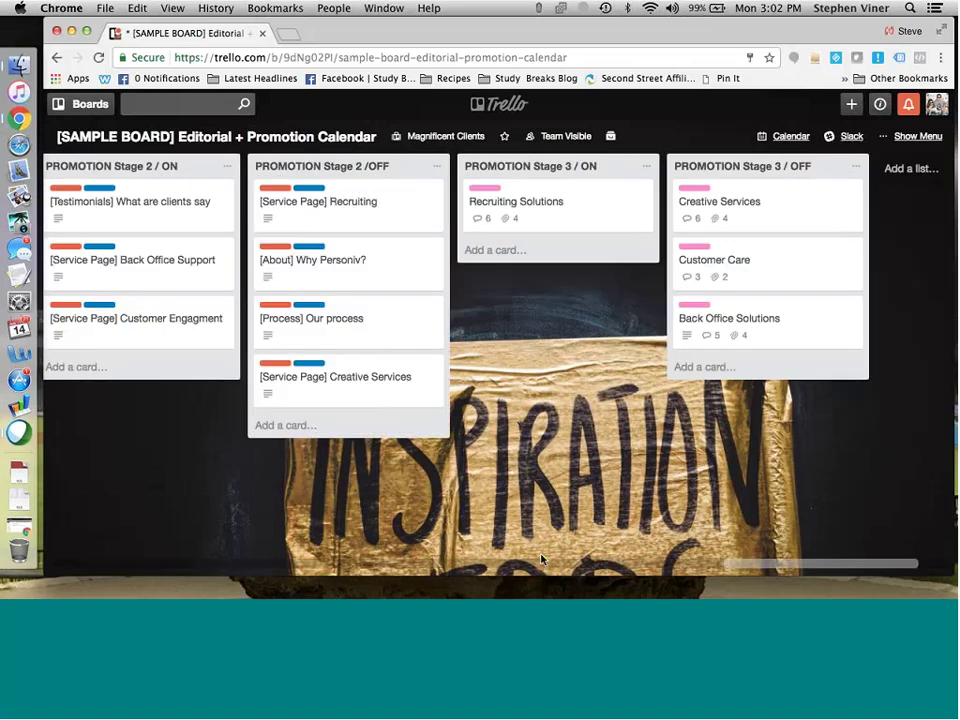